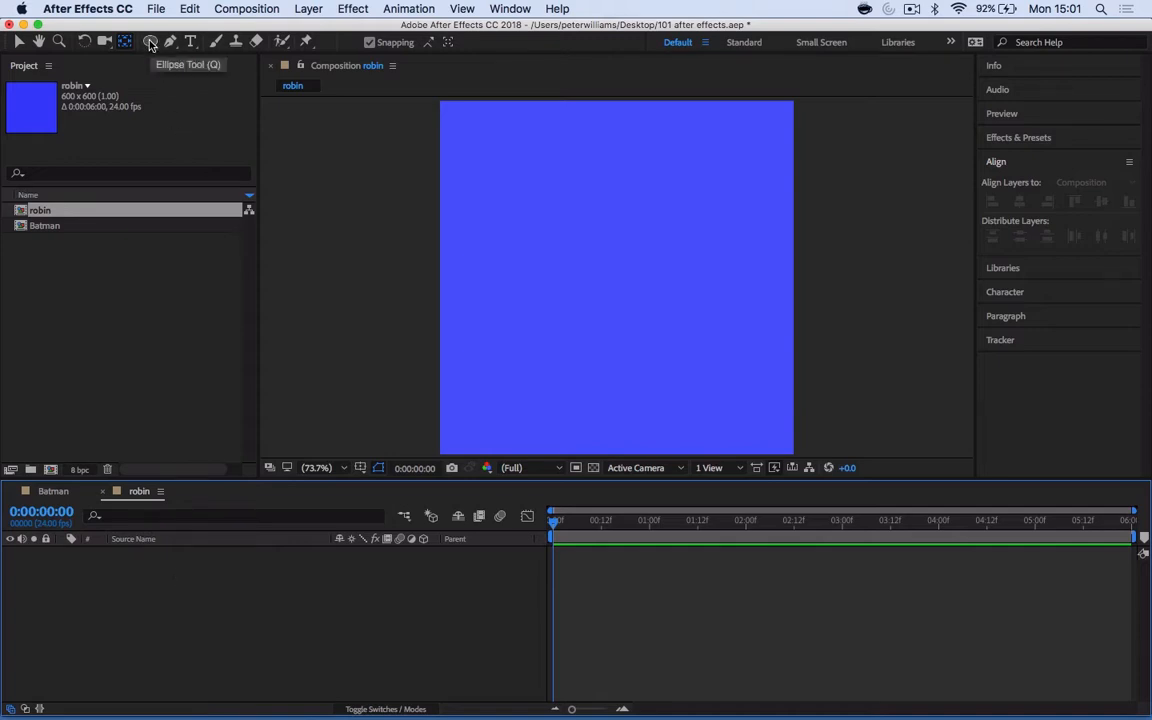
Draw a turquoise square with the Rectangle tool near the middle of the composition and move its anchor point to the square's center
drag(150, 45, 198, 47)
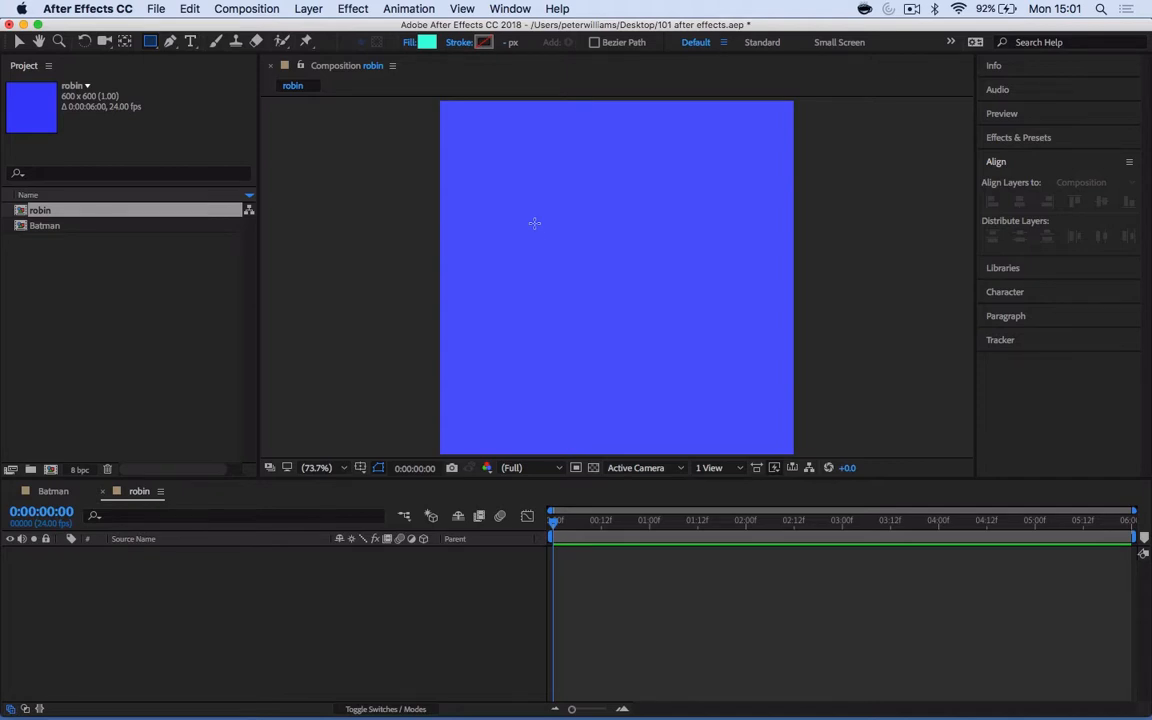
mouse_move(535, 223)
mouse_down()
mouse_move(628, 338)
mouse_move(643, 337)
mouse_move(599, 283)
mouse_move(617, 321)
mouse_move(606, 294)
mouse_move(584, 296)
mouse_move(618, 307)
mouse_up()
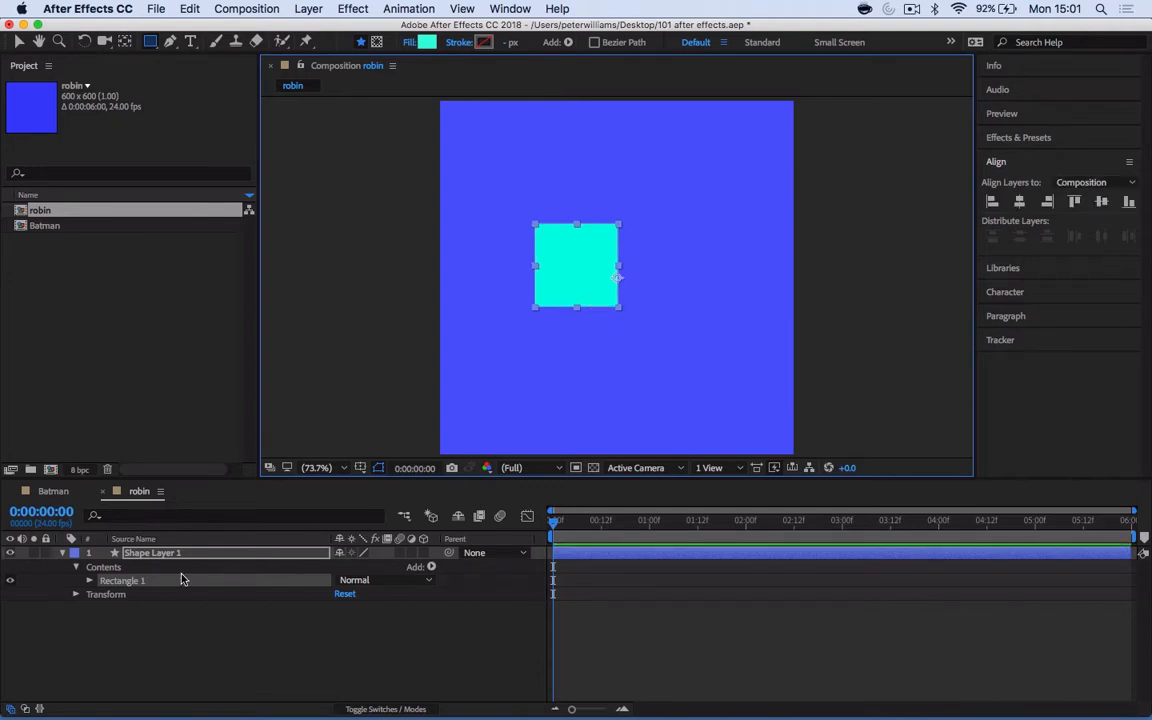
key(y)
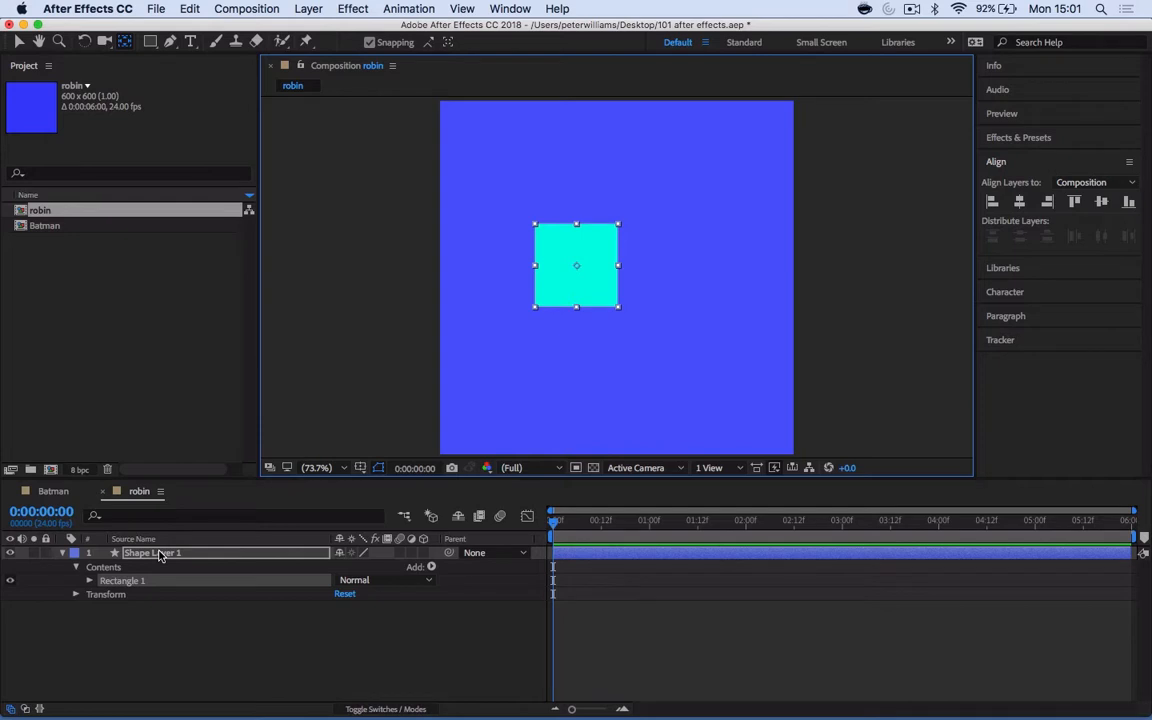
click(159, 553)
drag(618, 279, 576, 265)
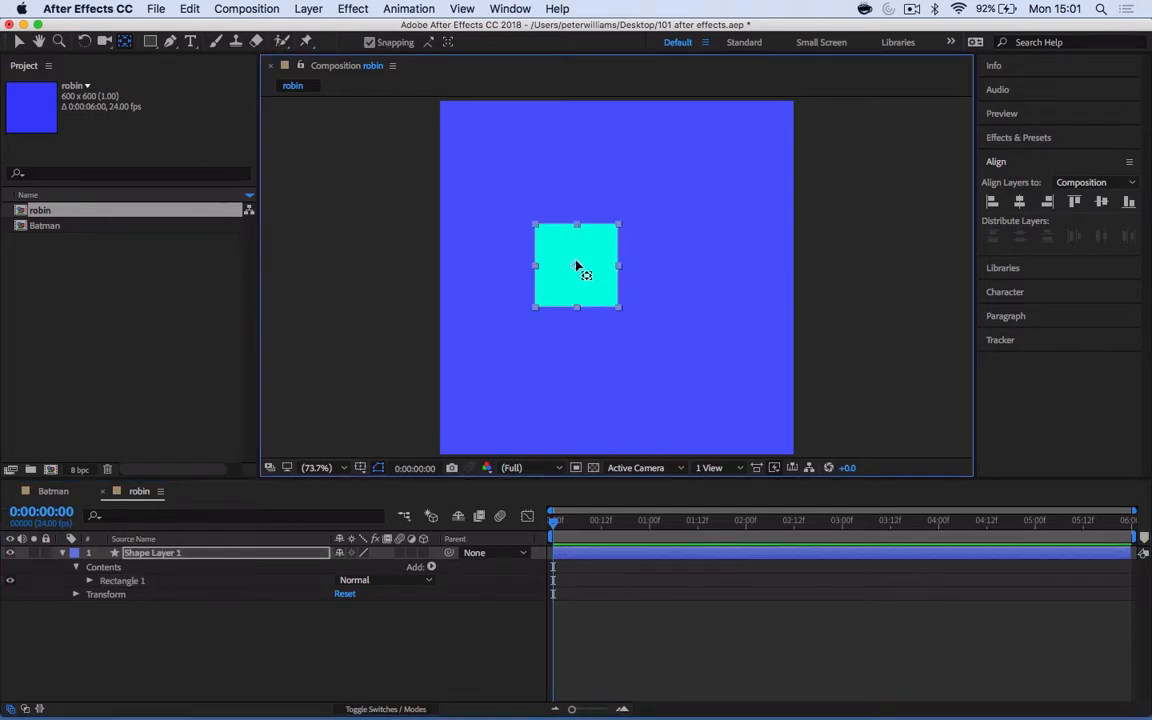
Rename the shape layer as box and collapse its properties
click(145, 556)
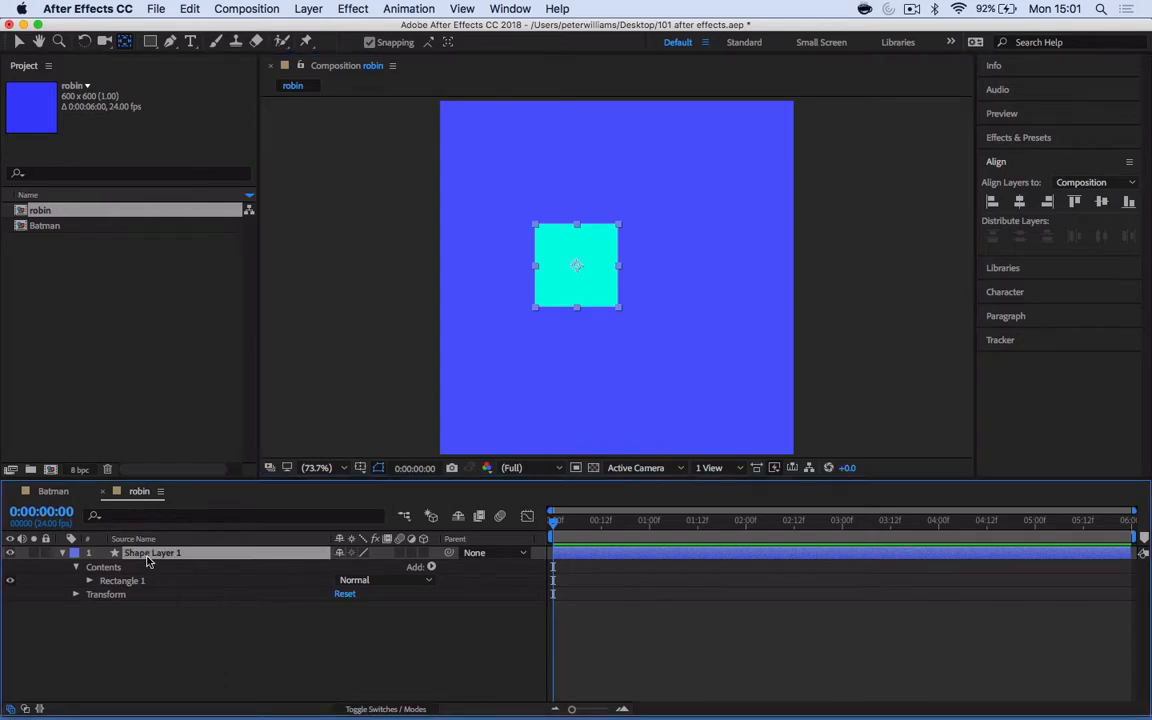
key(Return)
text(box)
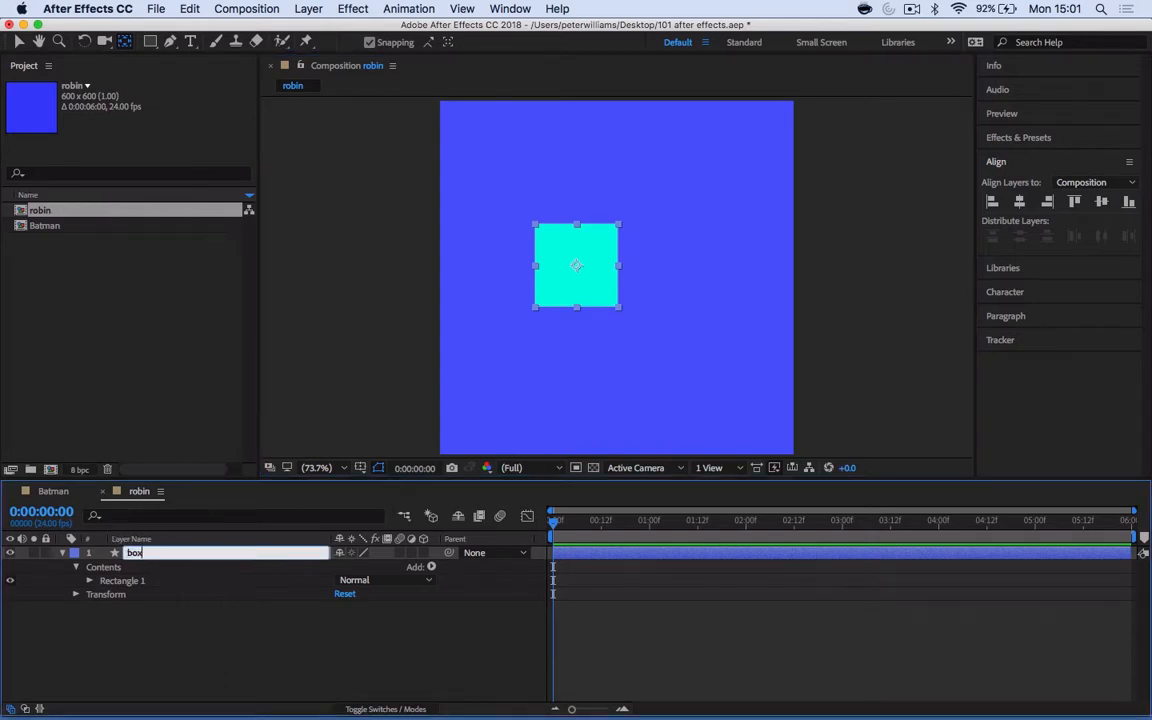
key(Return)
click(149, 669)
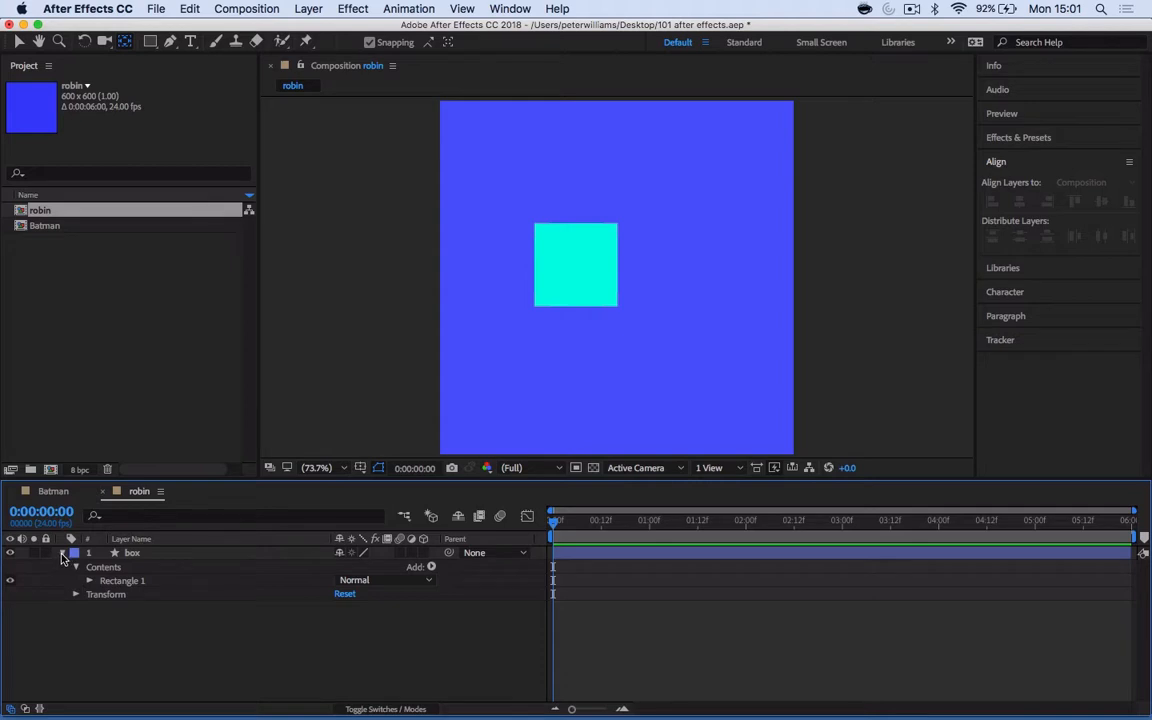
click(64, 554)
Center the box layer horizontally and vertically in the composition using the Align options
click(144, 555)
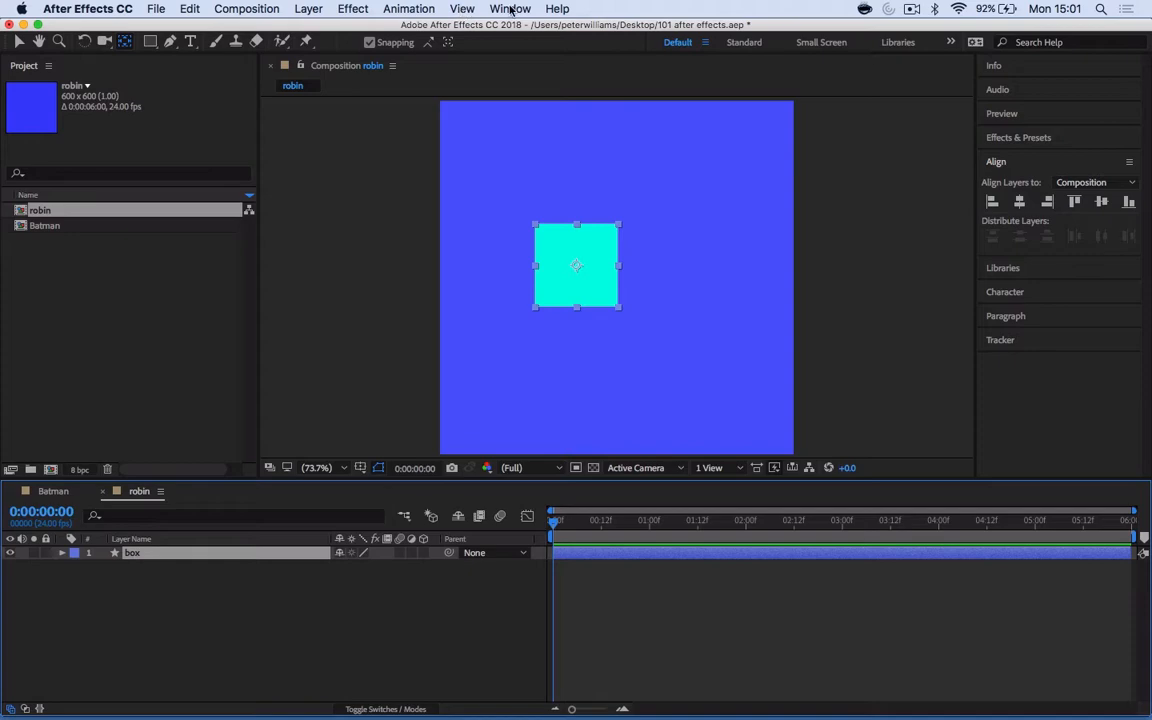
click(510, 9)
click(527, 119)
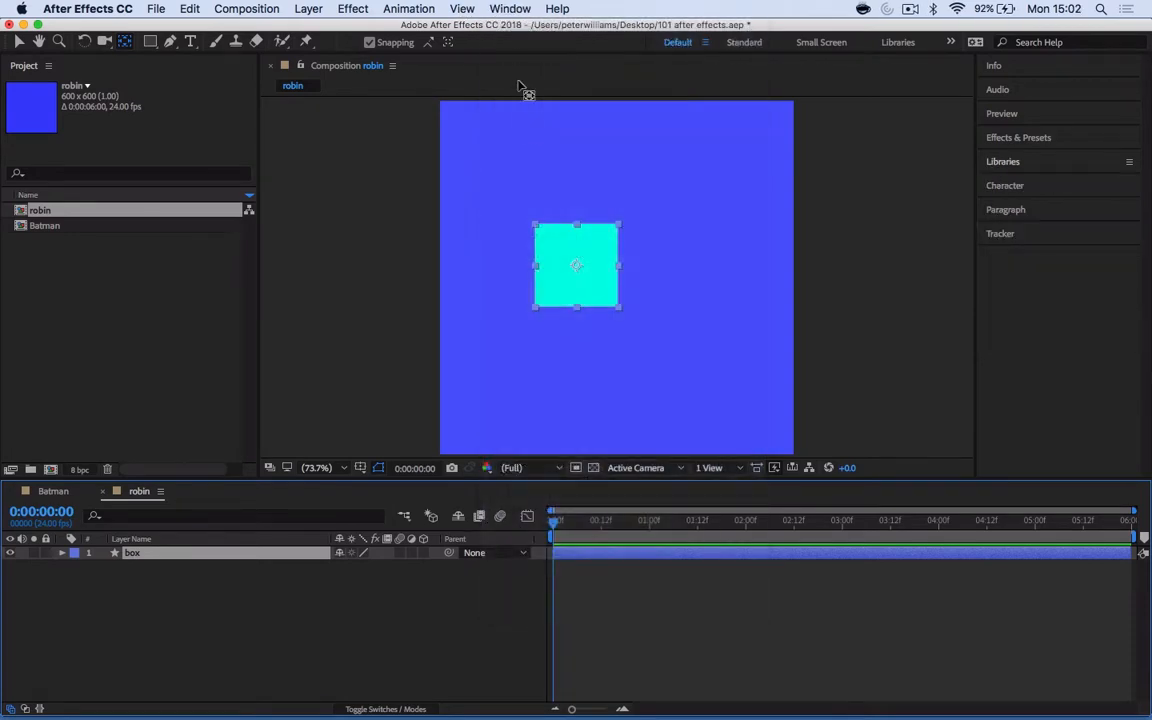
click(510, 9)
click(527, 119)
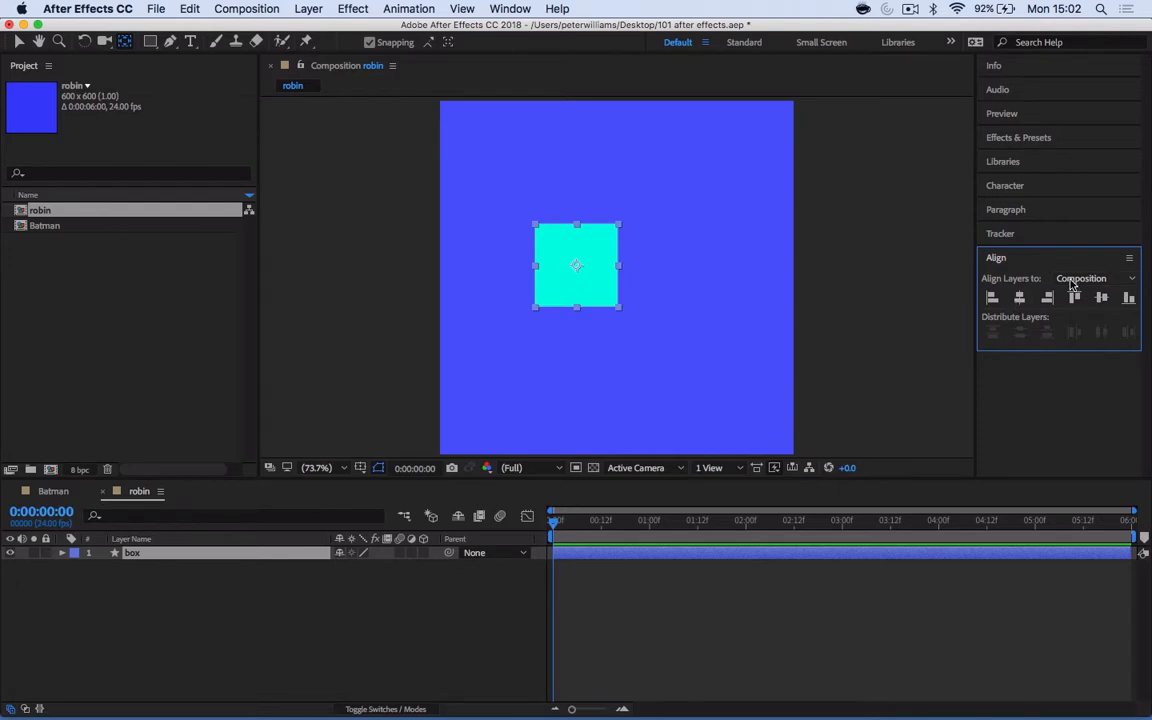
click(1020, 300)
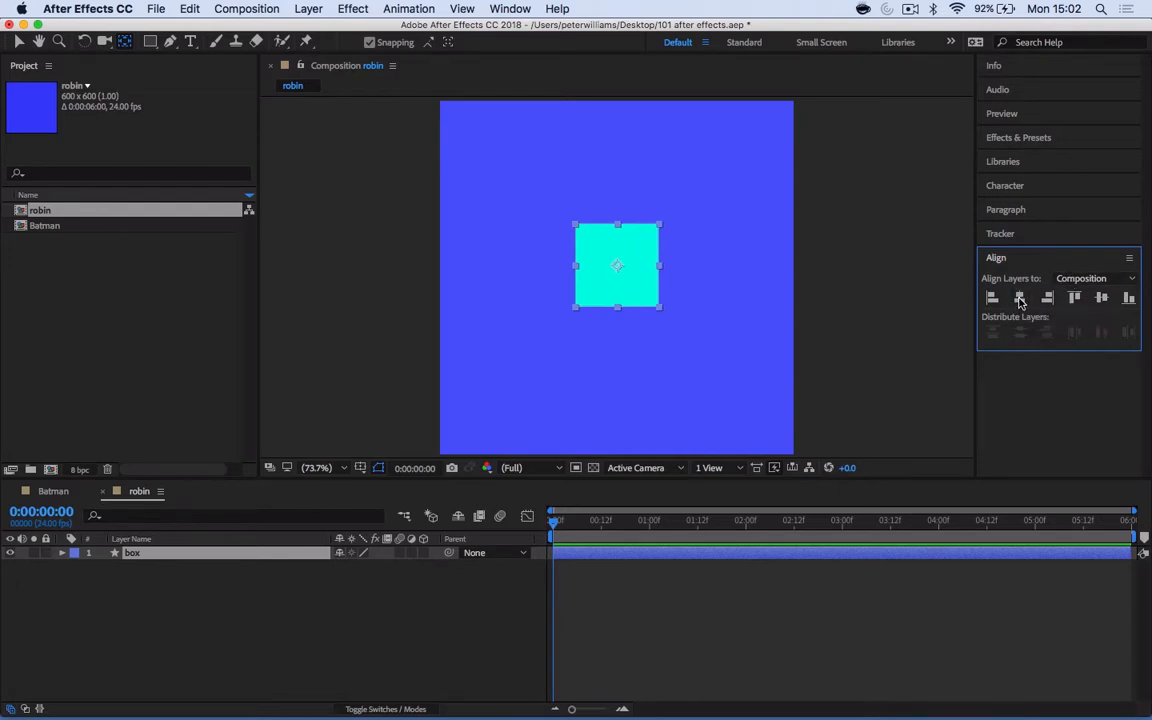
click(1101, 298)
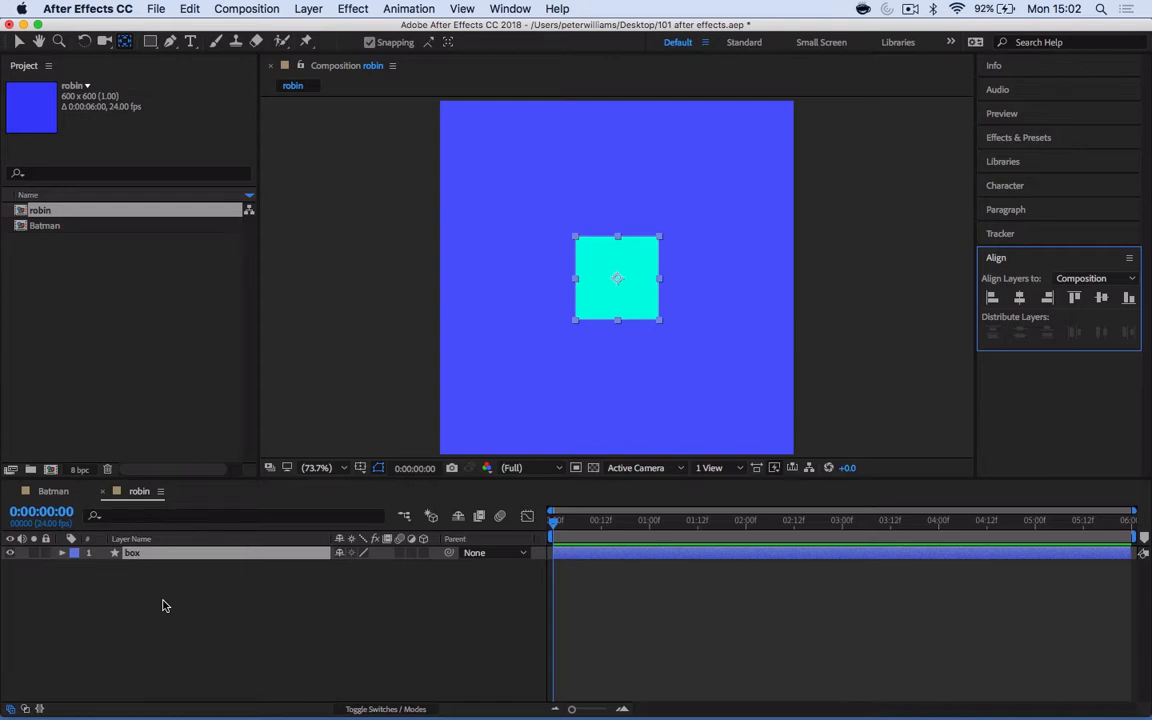
Reveal the box layer's Opacity property and add a 100% opacity keyframe at 0 seconds
key(p)
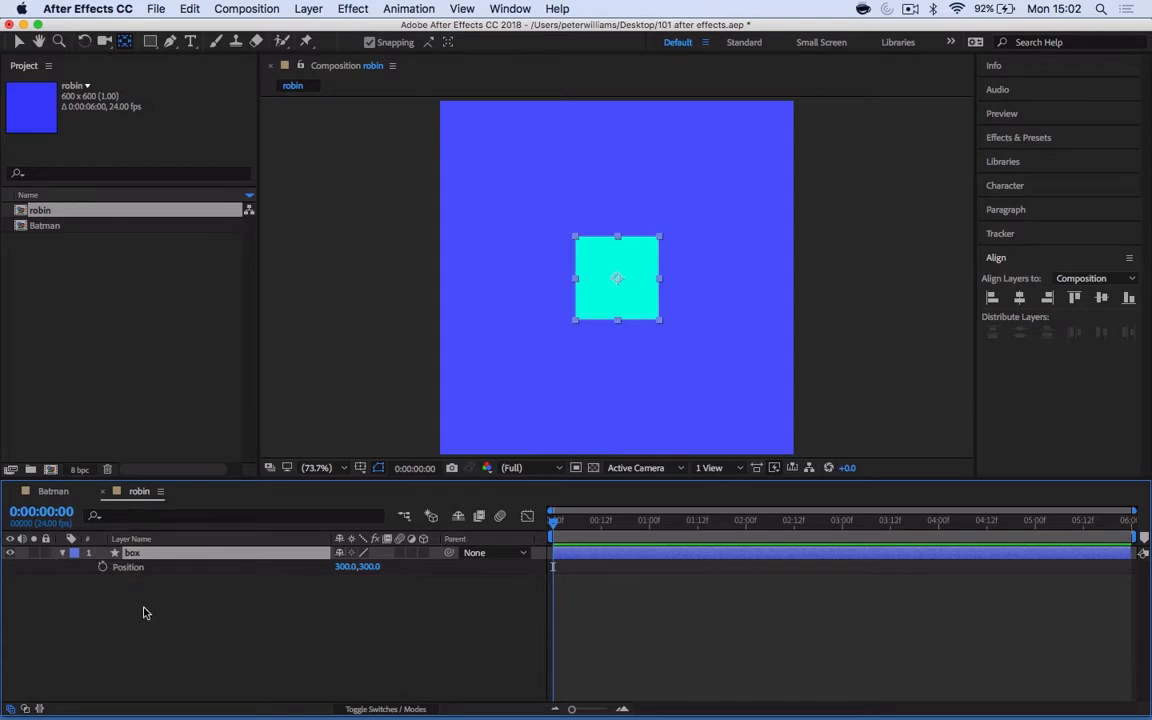
key(s)
key(r)
key(t)
mouse_move(556, 524)
mouse_down()
mouse_move(913, 553)
mouse_move(1124, 545)
mouse_move(555, 530)
mouse_move(1100, 533)
mouse_move(555, 521)
mouse_up()
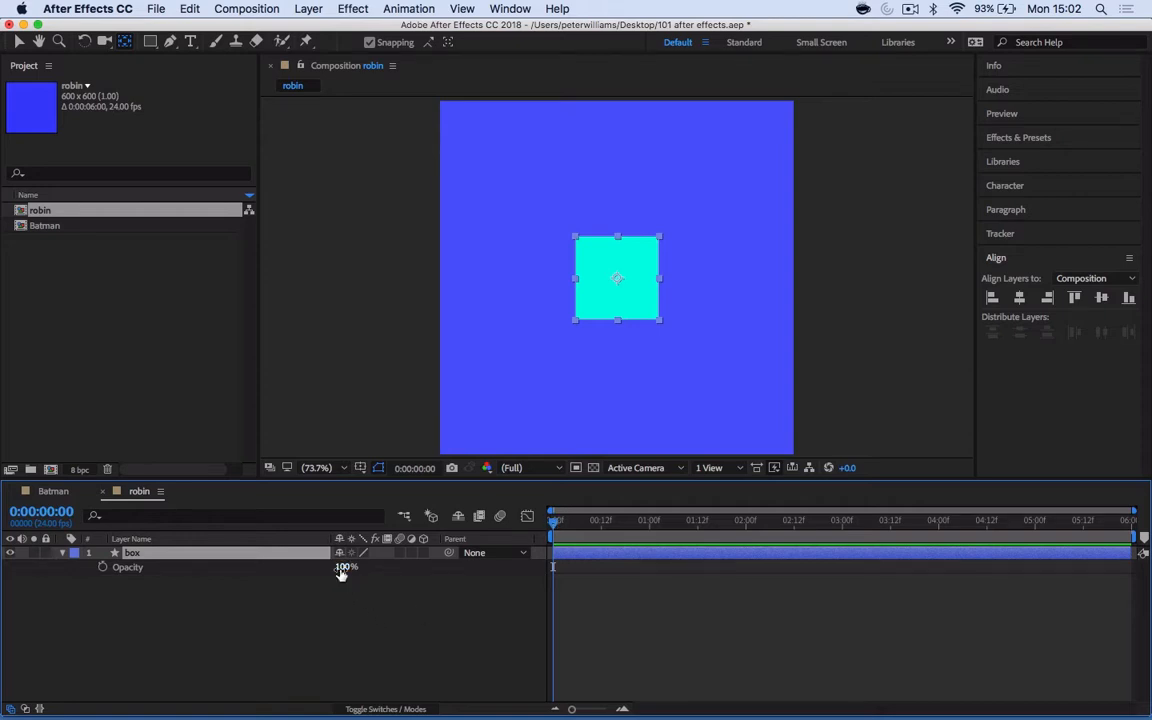
click(102, 567)
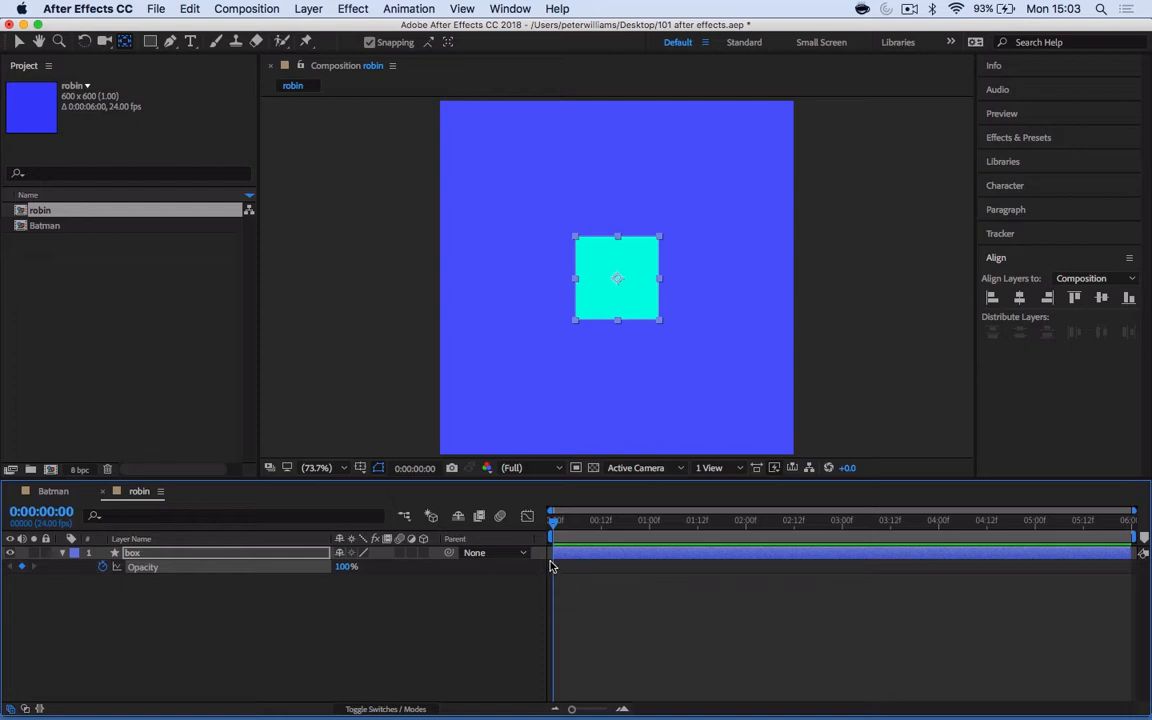
click(540, 649)
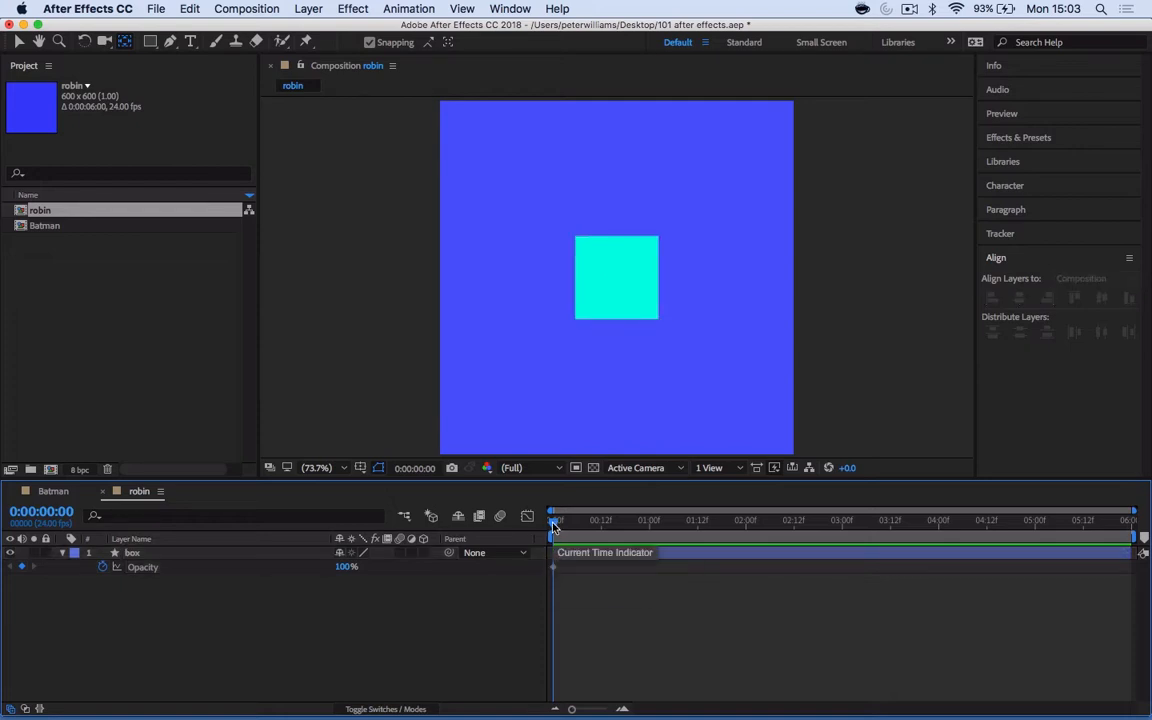
Move the current time to 1 second and check the frame rate in the composition settings
drag(555, 527, 650, 525)
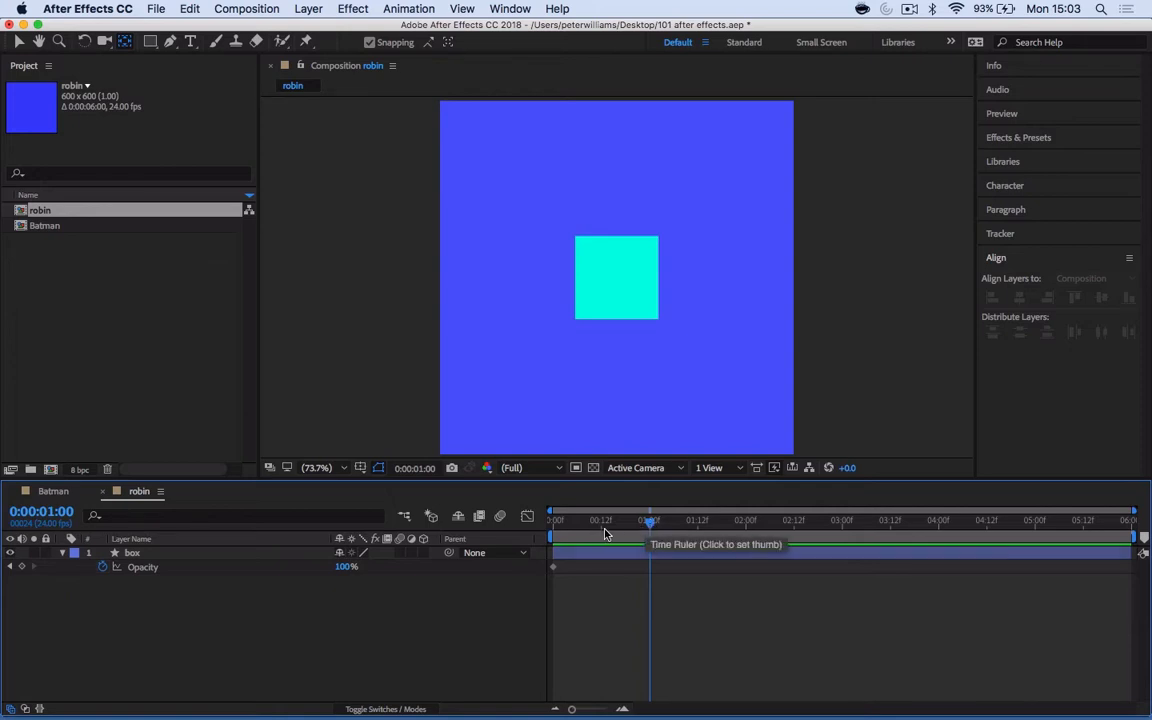
click(237, 8)
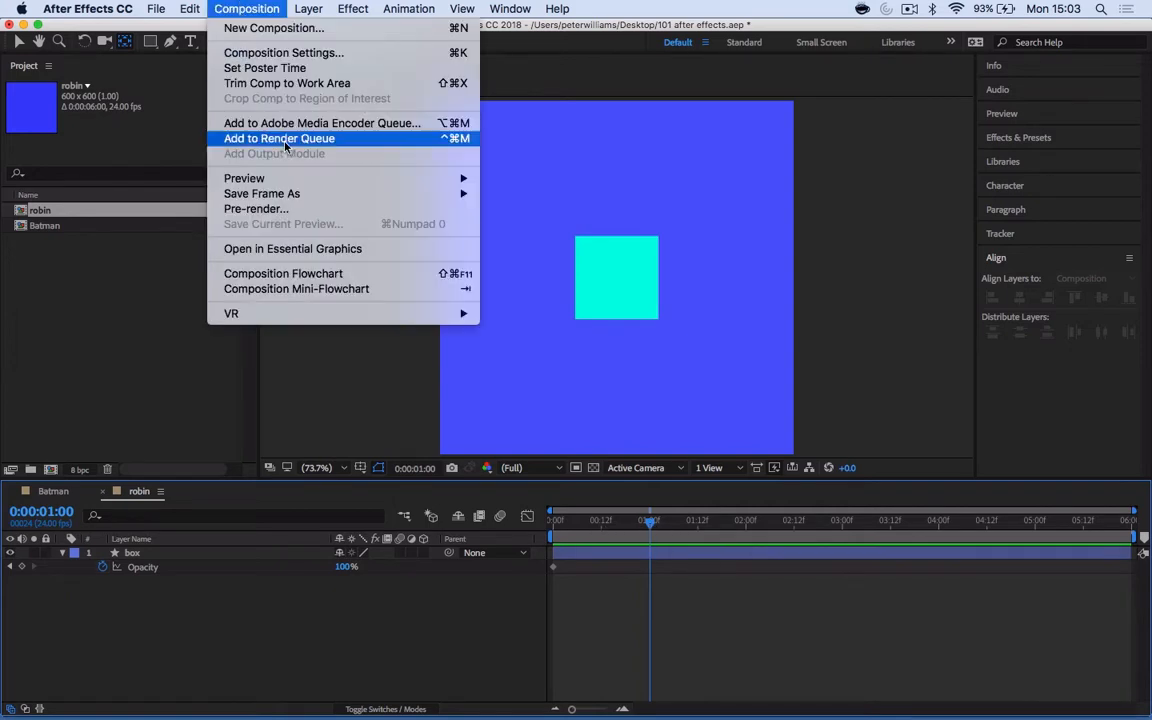
click(284, 56)
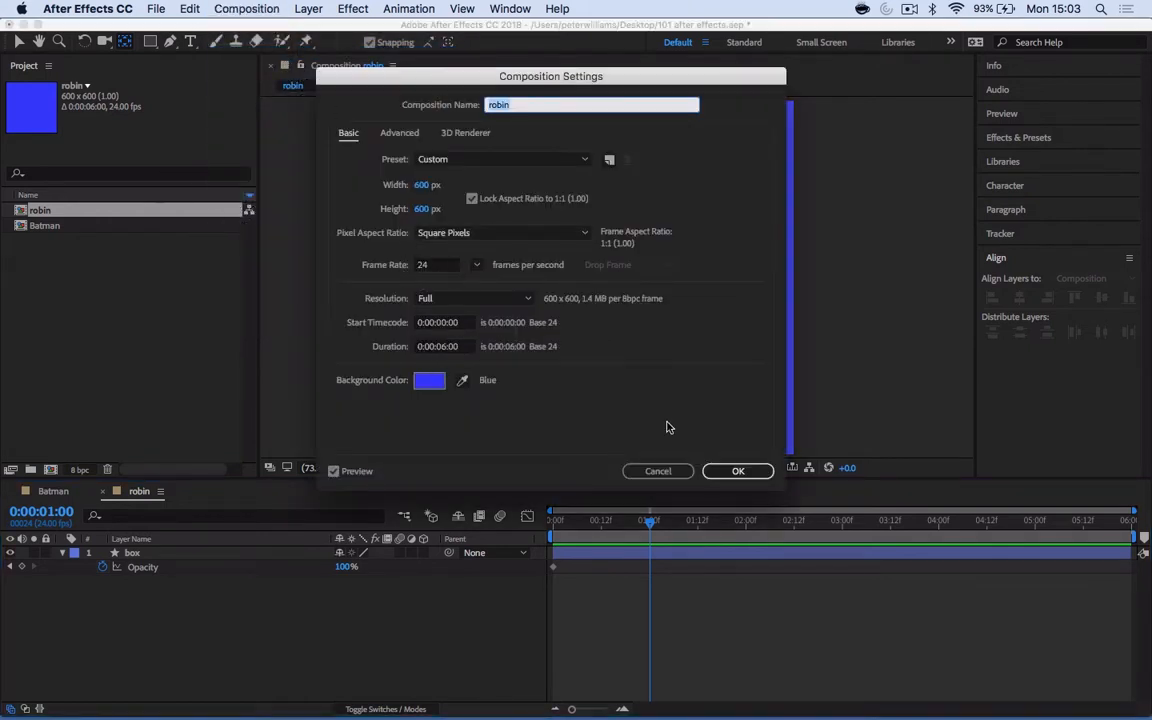
click(734, 470)
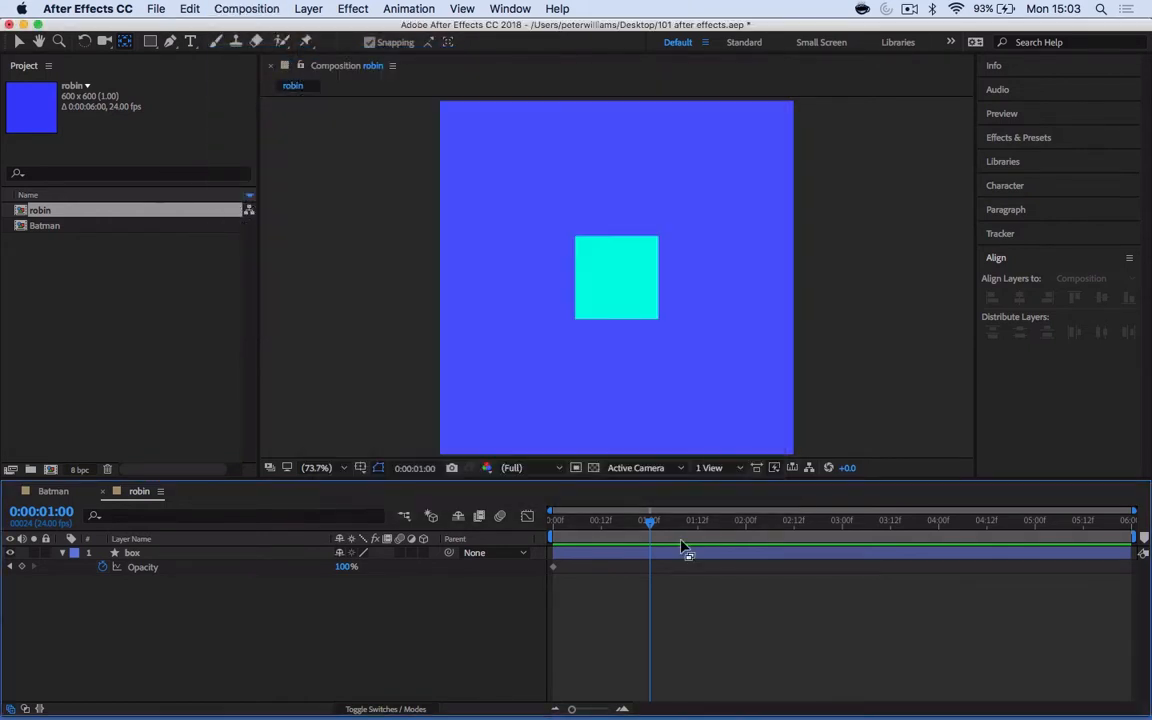
Add a 50% opacity keyframe to the box layer at 1 second
click(604, 528)
drag(602, 530, 650, 531)
click(341, 568)
text(50)
key(Return)
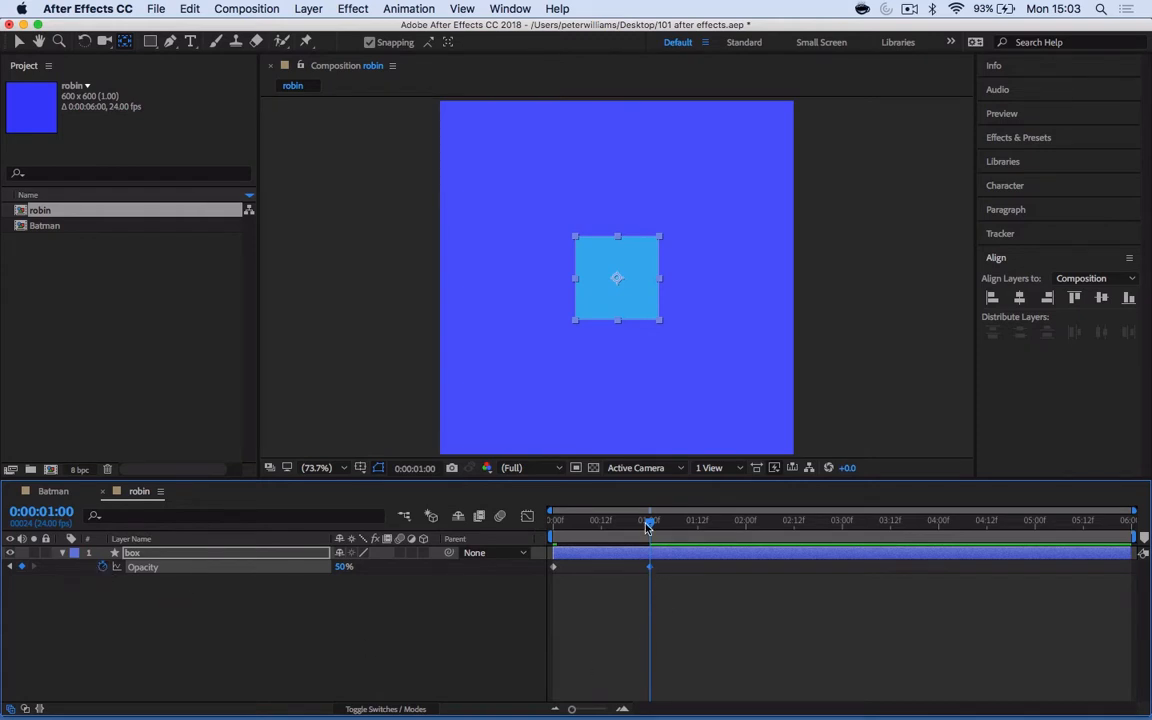
click(342, 567)
click(658, 591)
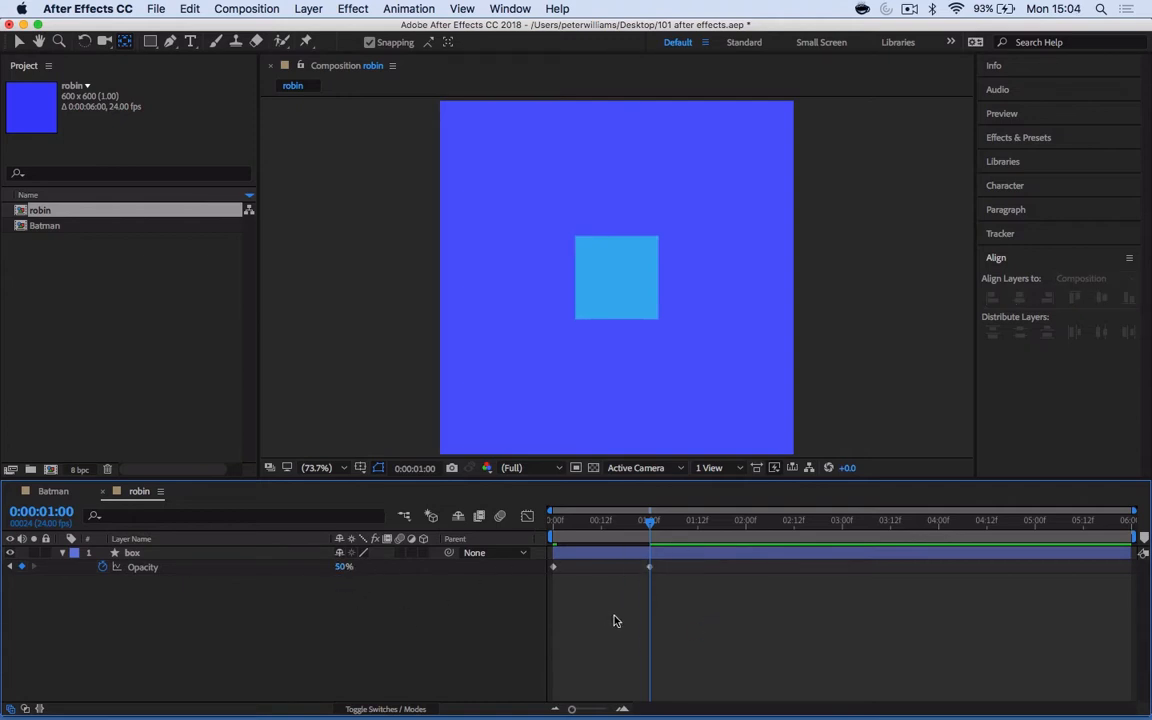
Switch off the box layer's opacity keyframing, and undo the removal of its keyframes
click(101, 567)
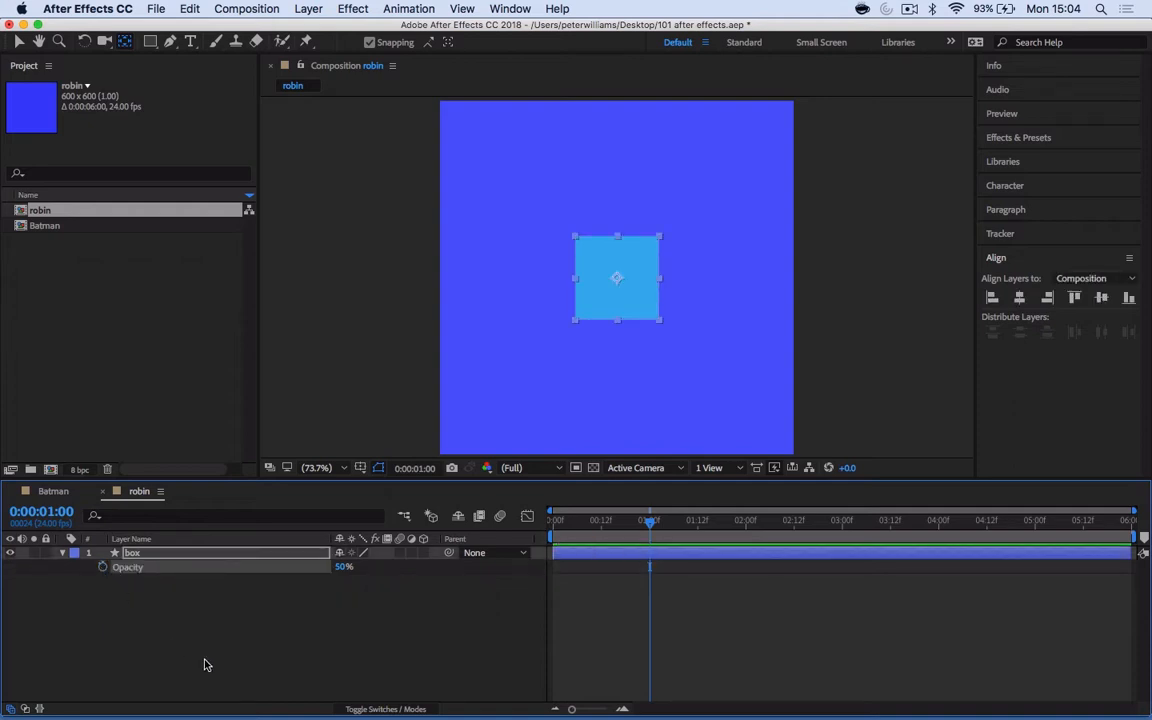
key(super+z)
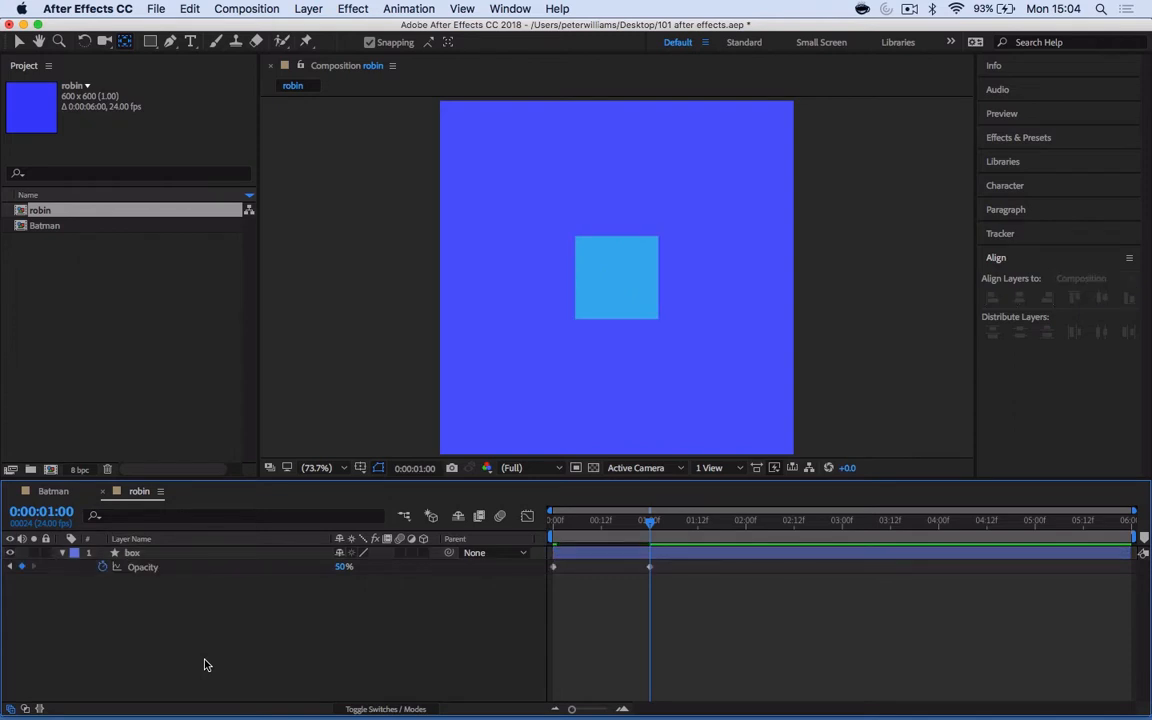
click(189, 9)
click(251, 614)
Add a 100% opacity keyframe to the box layer at 2 seconds
drag(647, 523, 748, 521)
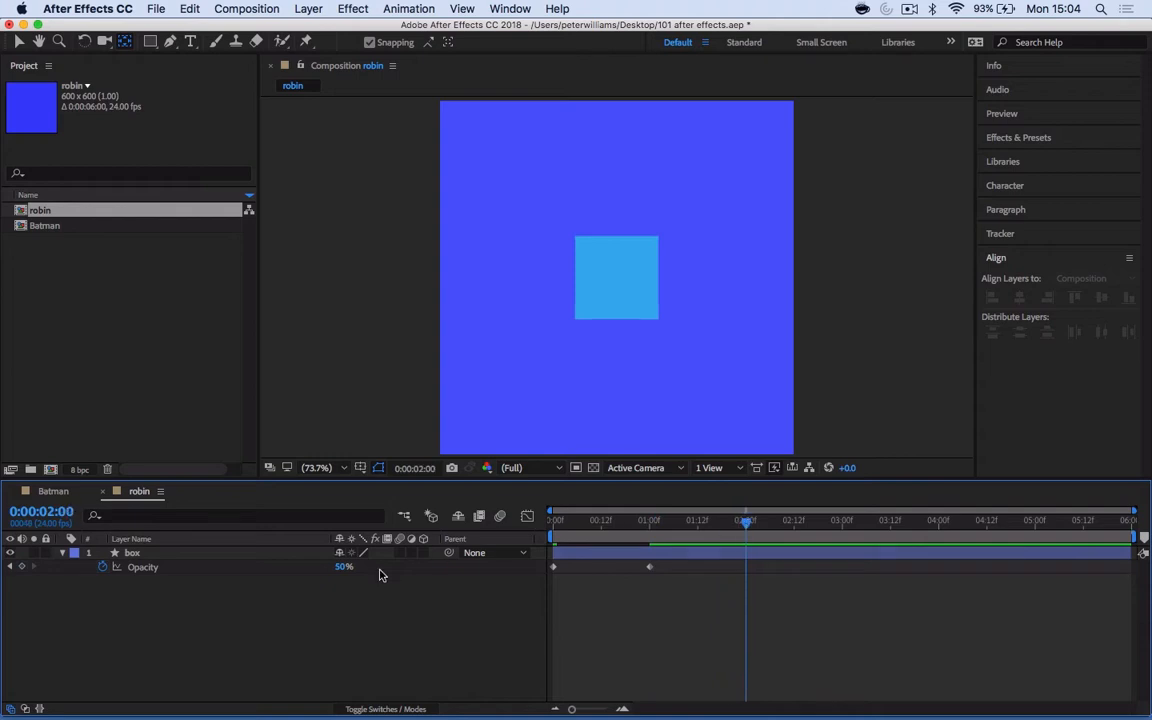
drag(343, 567, 399, 573)
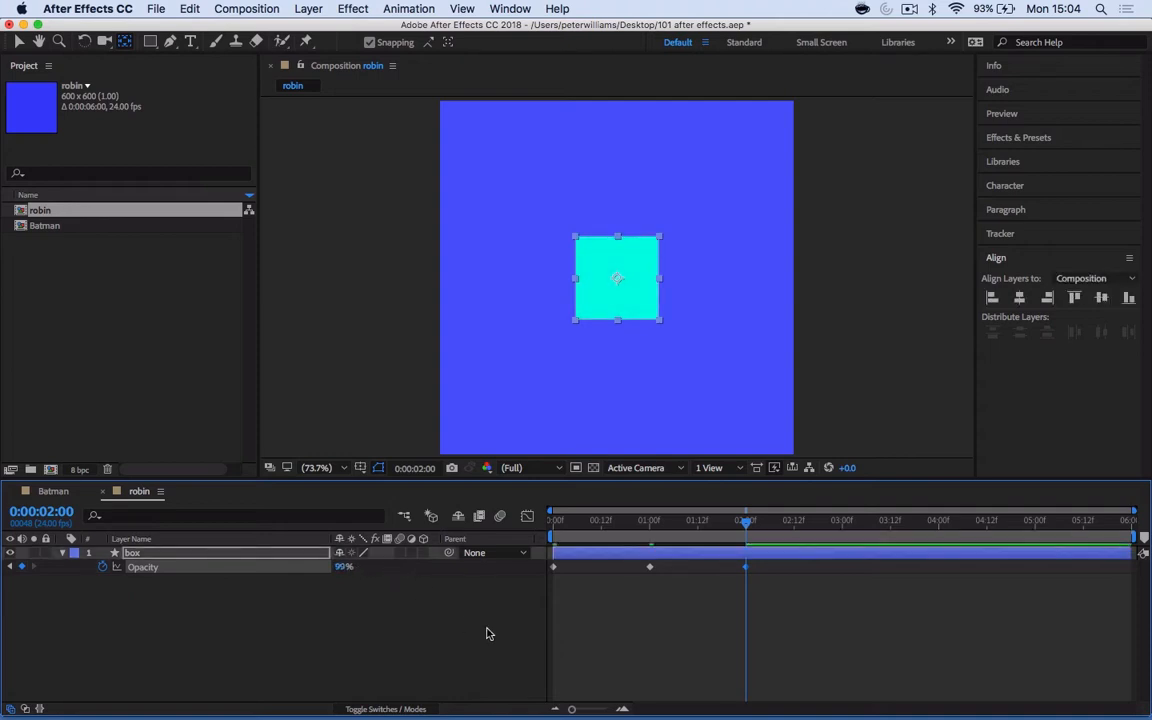
drag(343, 567, 395, 567)
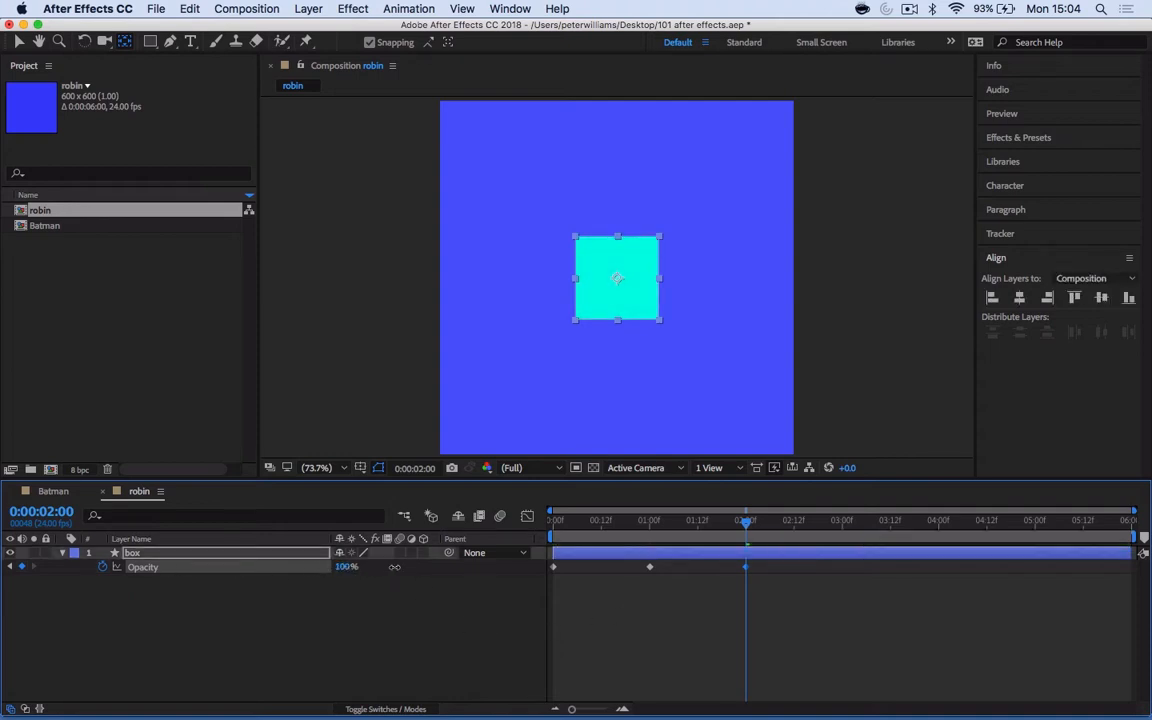
click(345, 567)
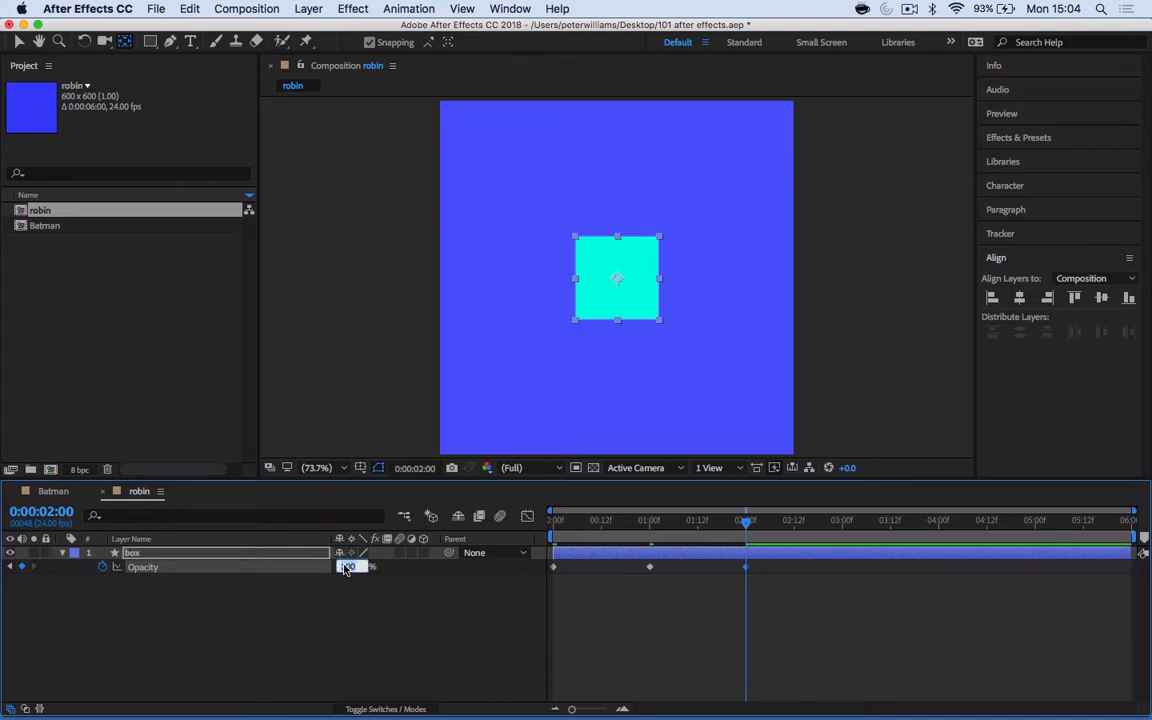
key(Return)
Scrub through the opacity animation and preview it from the start of the timeline
mouse_move(762, 531)
mouse_down()
mouse_move(553, 531)
mouse_move(772, 540)
mouse_up()
drag(567, 542, 512, 551)
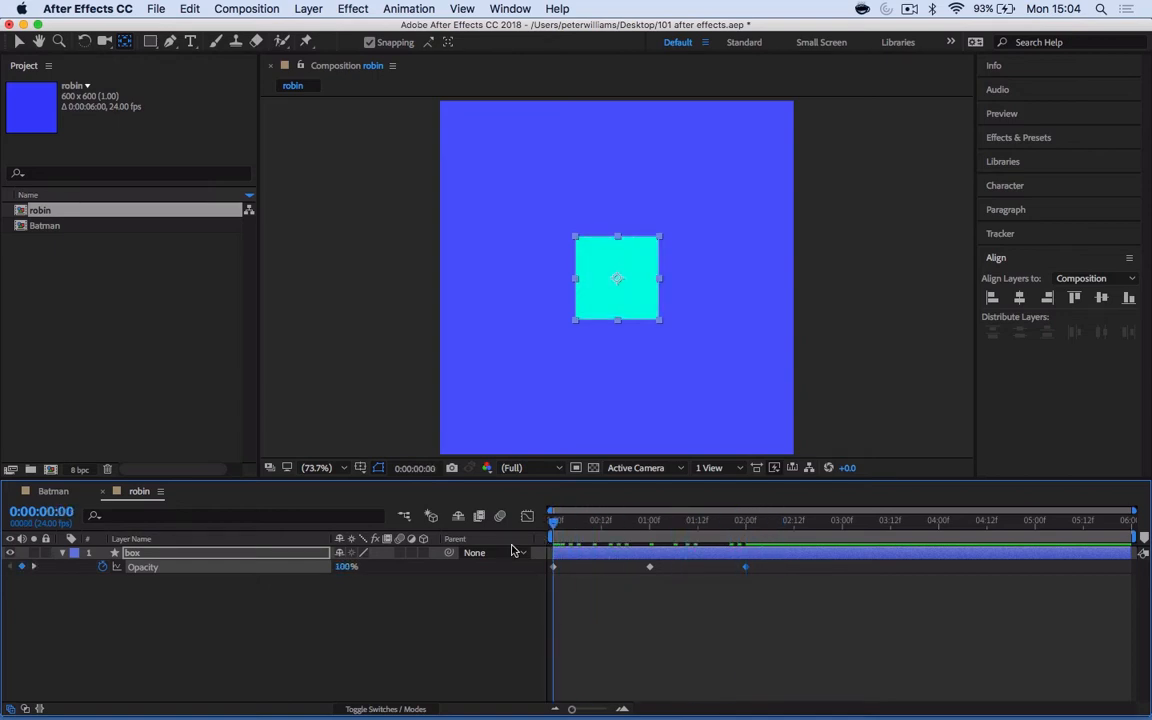
key(space)
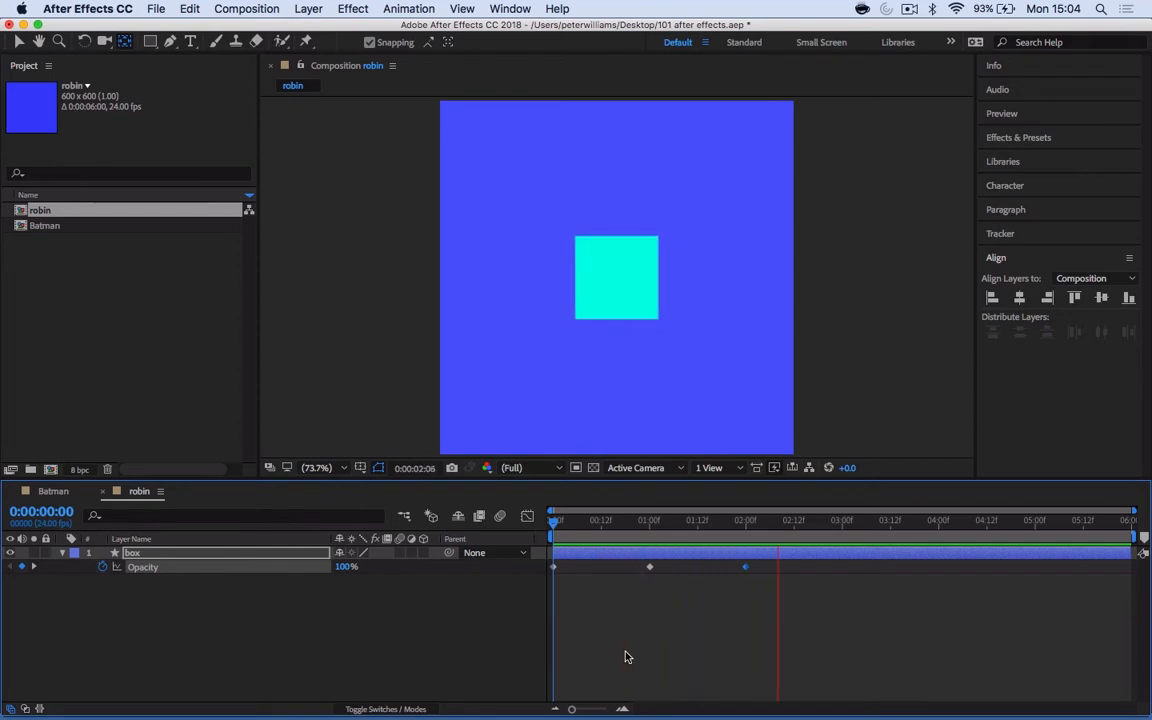
Change the box layer's opacity keyframe at 1 second to 0%
drag(704, 520, 650, 530)
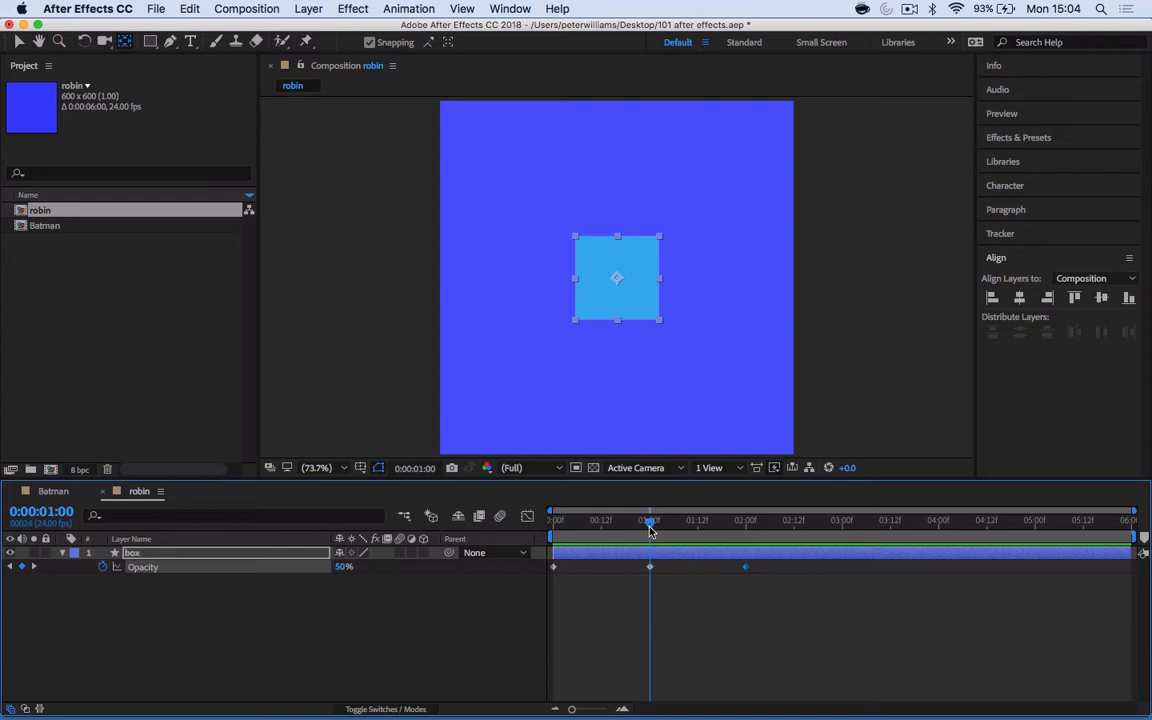
key(super+s)
click(622, 709)
click(622, 709)
click(622, 709)
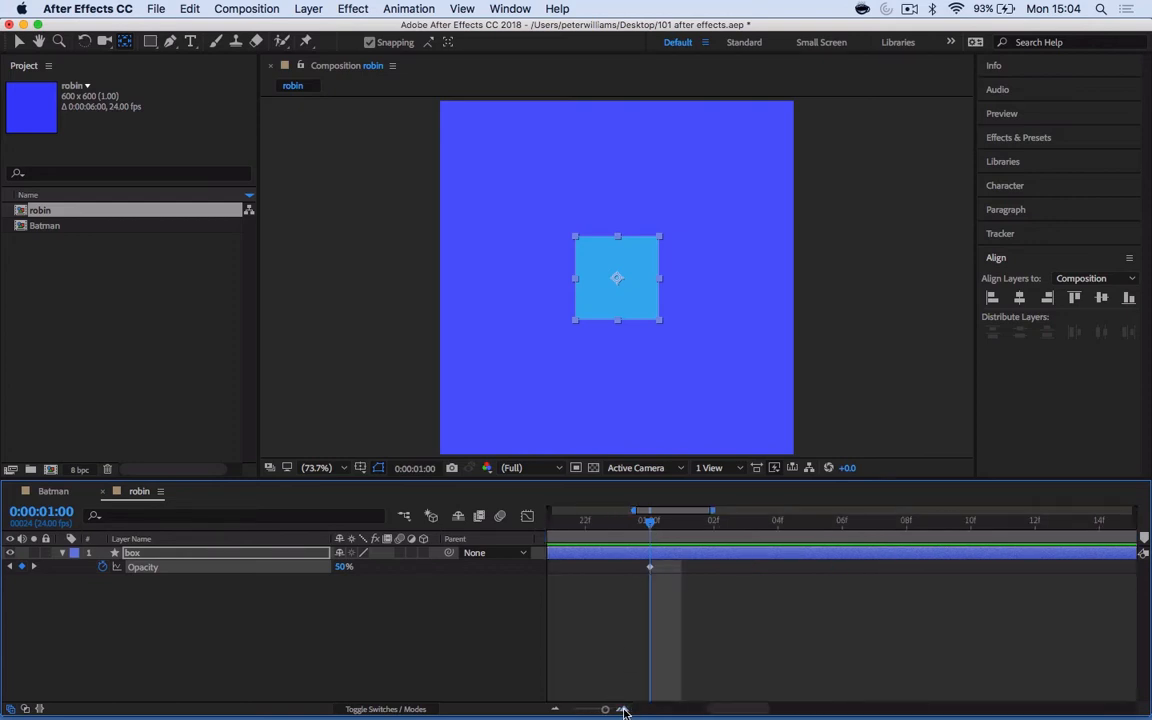
click(622, 709)
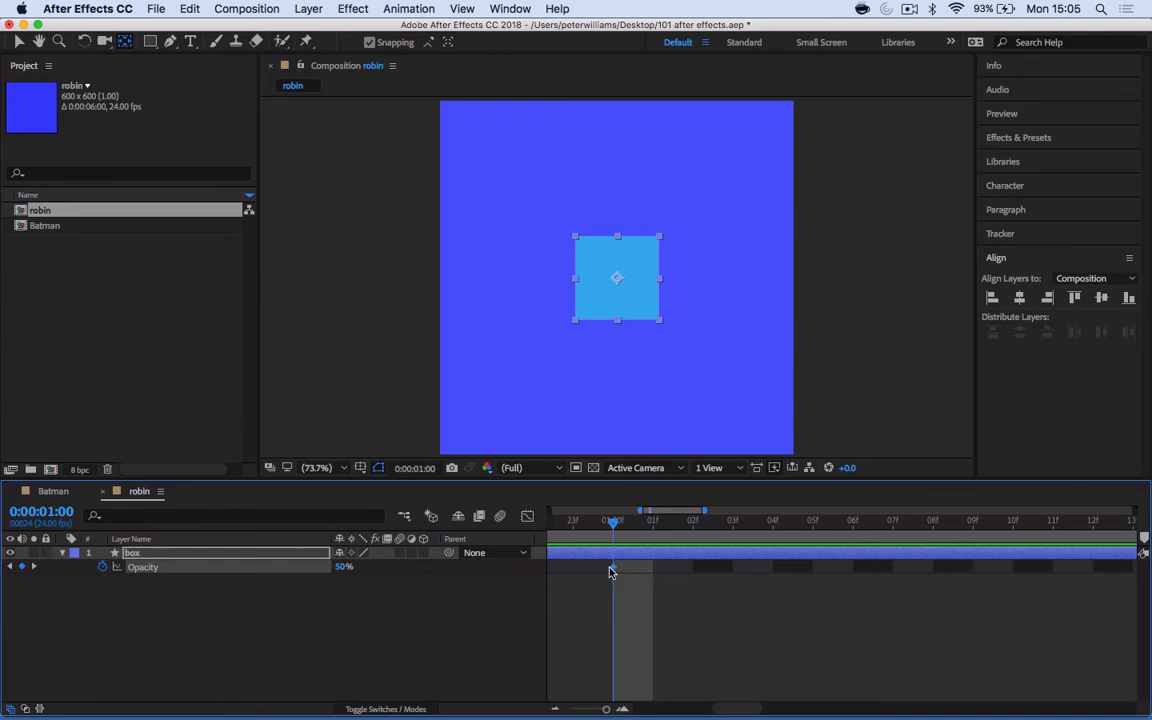
mouse_move(611, 571)
click(343, 566)
key(Return)
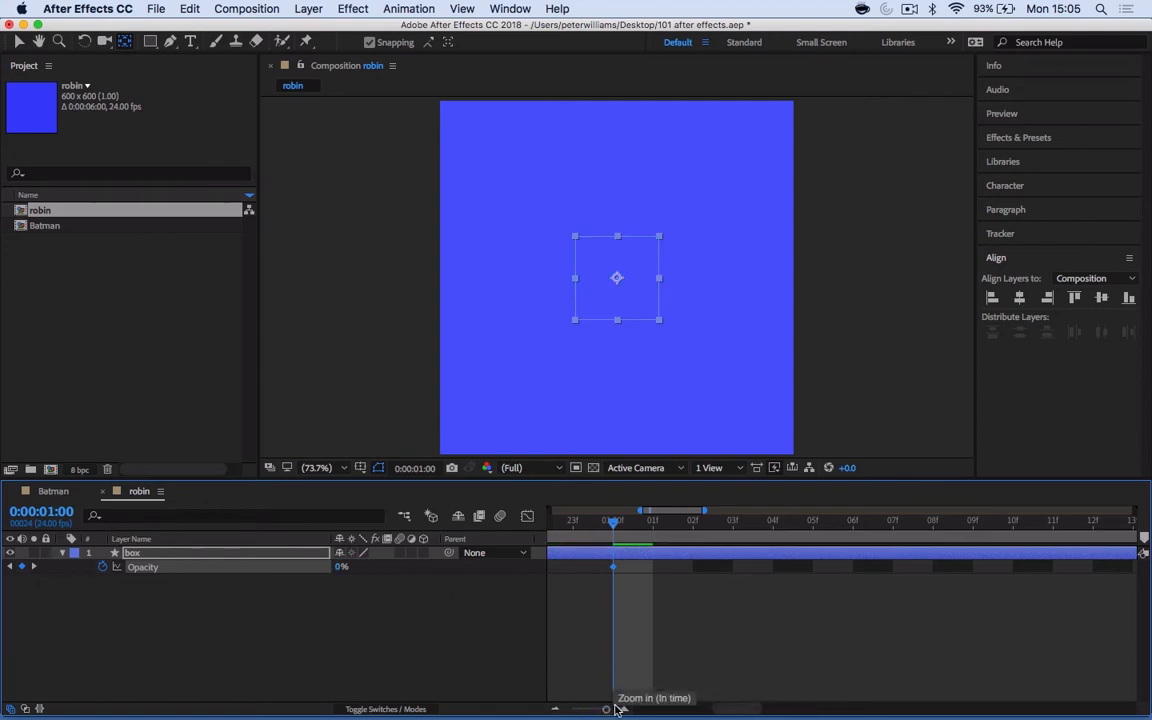
Show the full timeline and play the revised fade from 0 seconds
drag(605, 710, 557, 711)
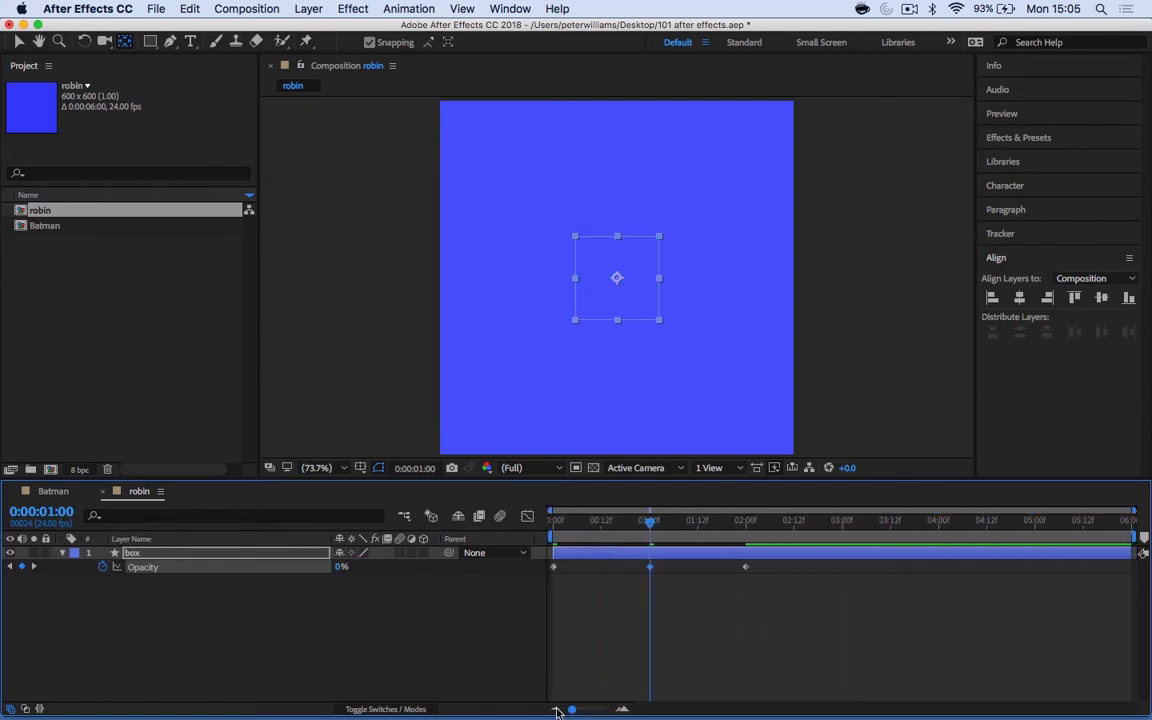
drag(643, 528, 491, 540)
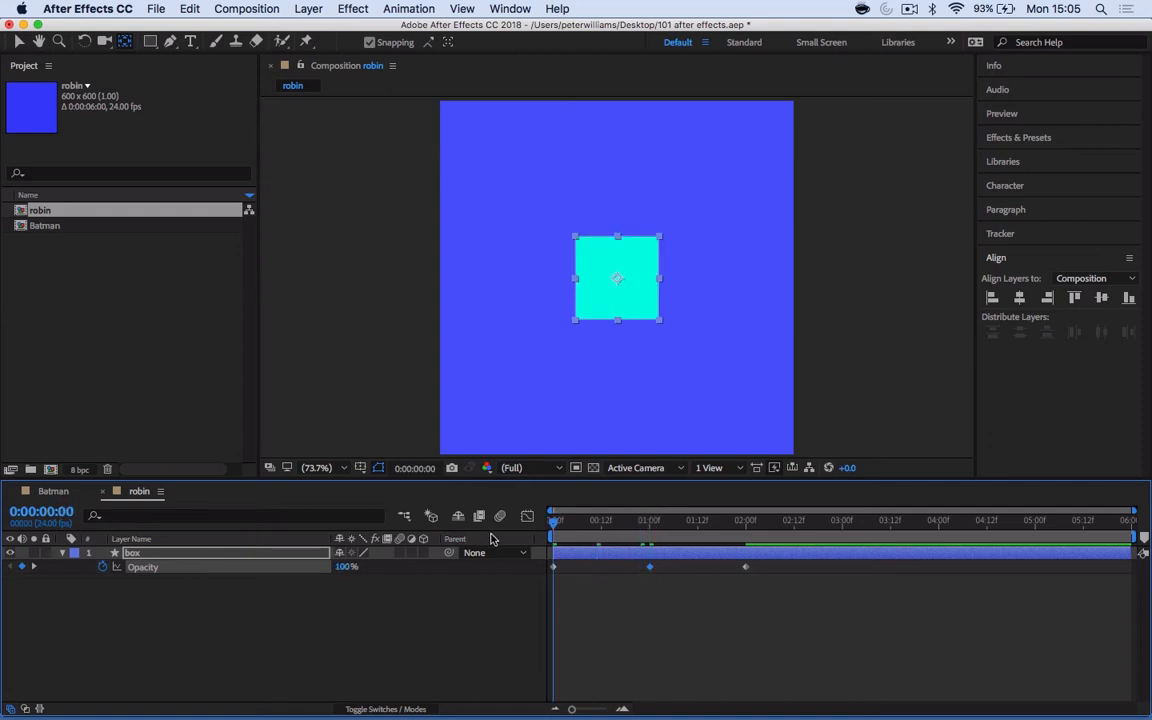
key(space)
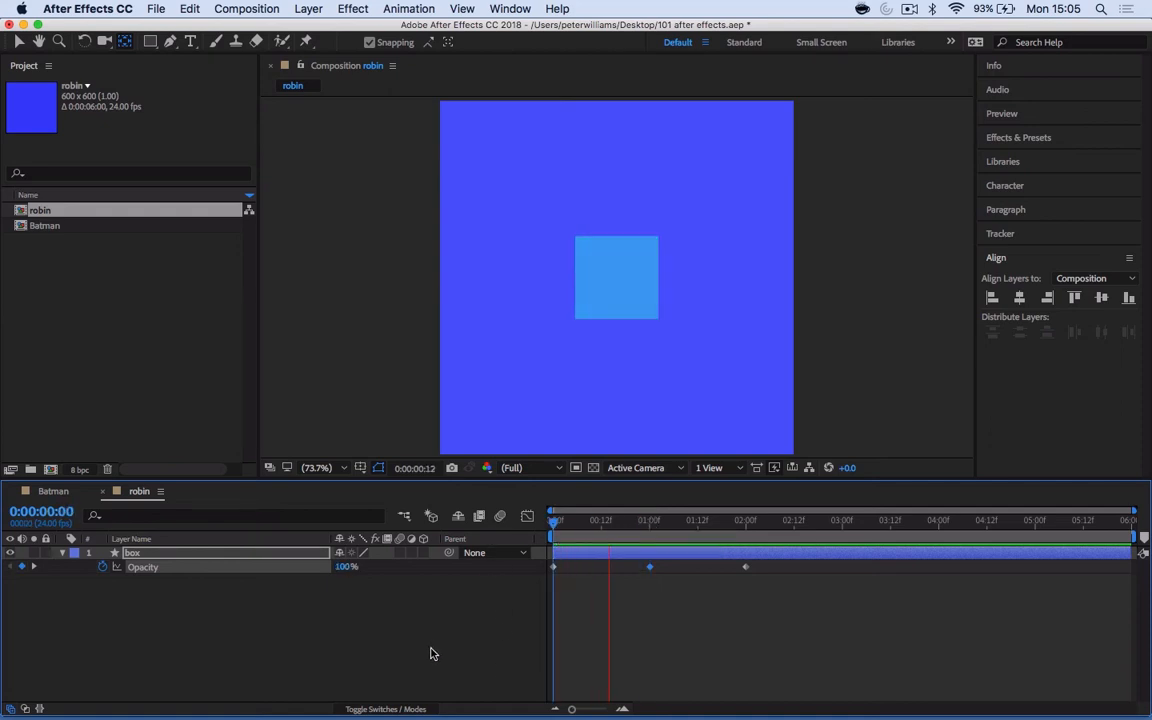